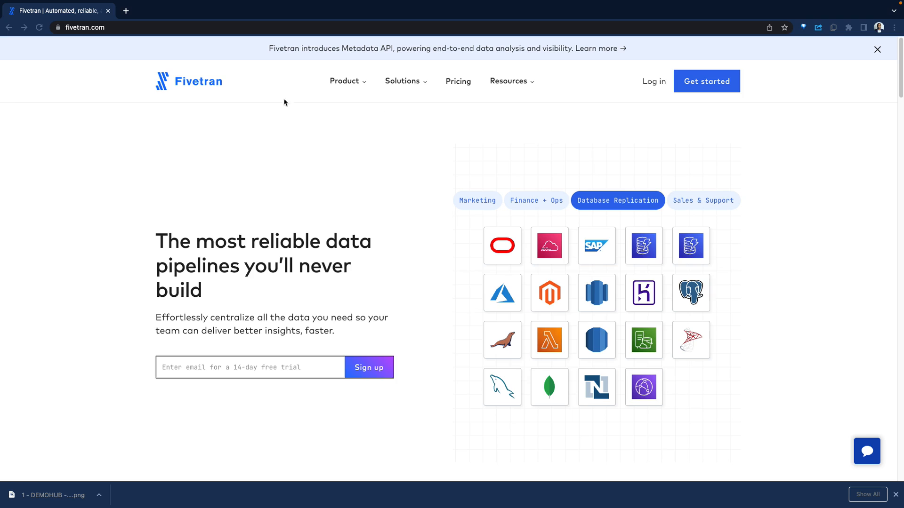
Step: Start a Fivetran trial from the homepage and begin adding a new connector
left_click(711, 84)
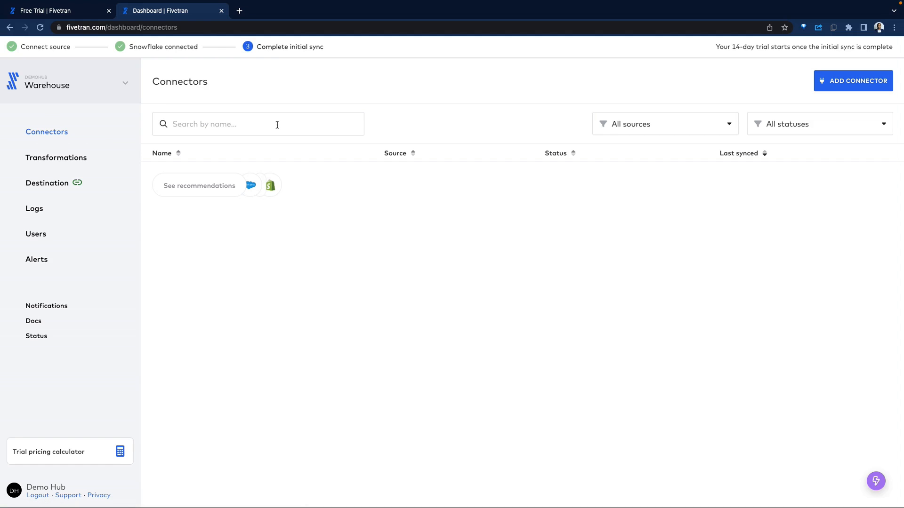
left_click(853, 81)
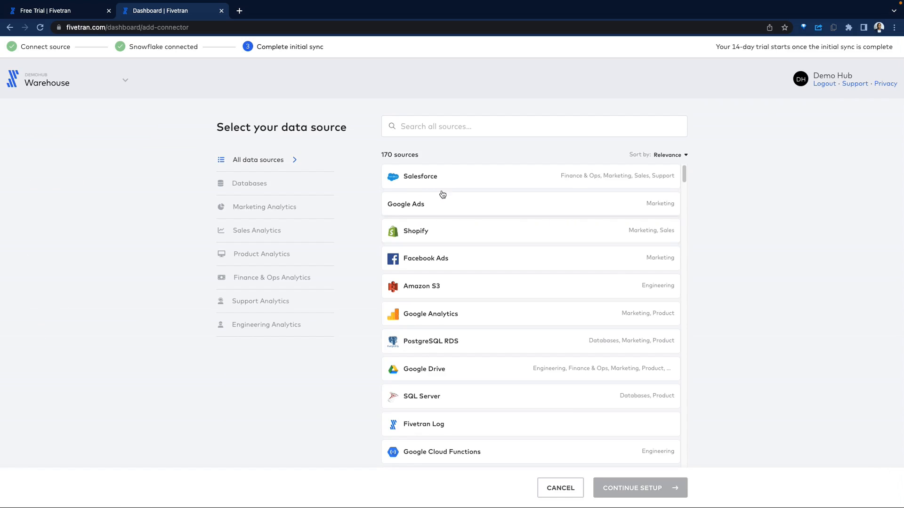
Step: Browse the Databases and Marketing Analytics data source categories
left_click(464, 126)
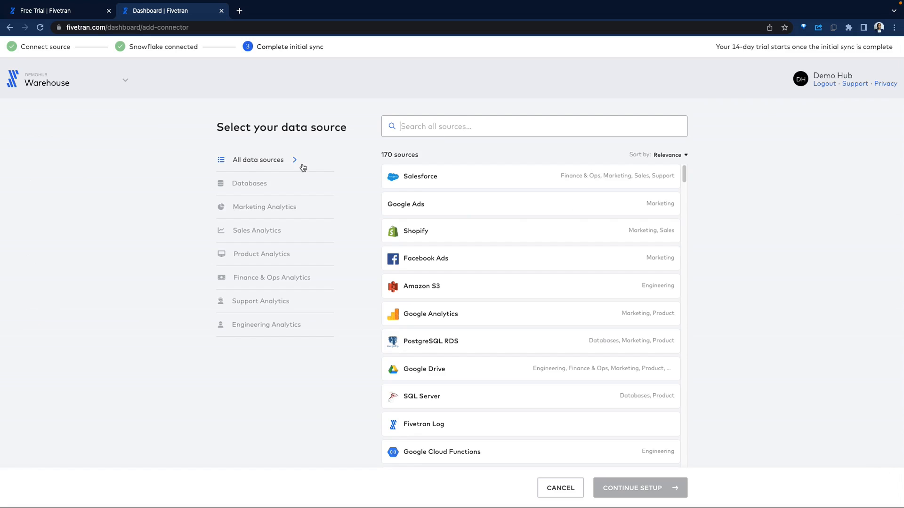
left_click(280, 188)
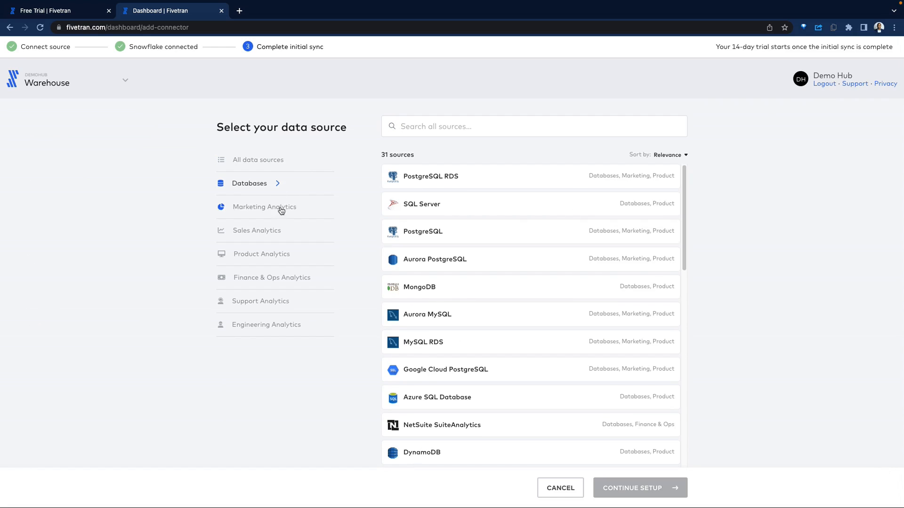
scroll(622, 257, "down", 1)
scroll(621, 256, "down", 7)
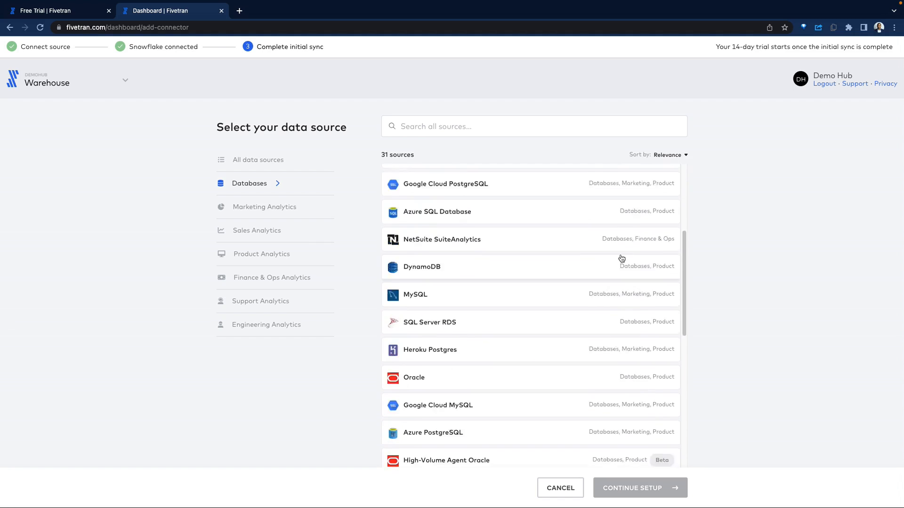
scroll(528, 262, "down", 5)
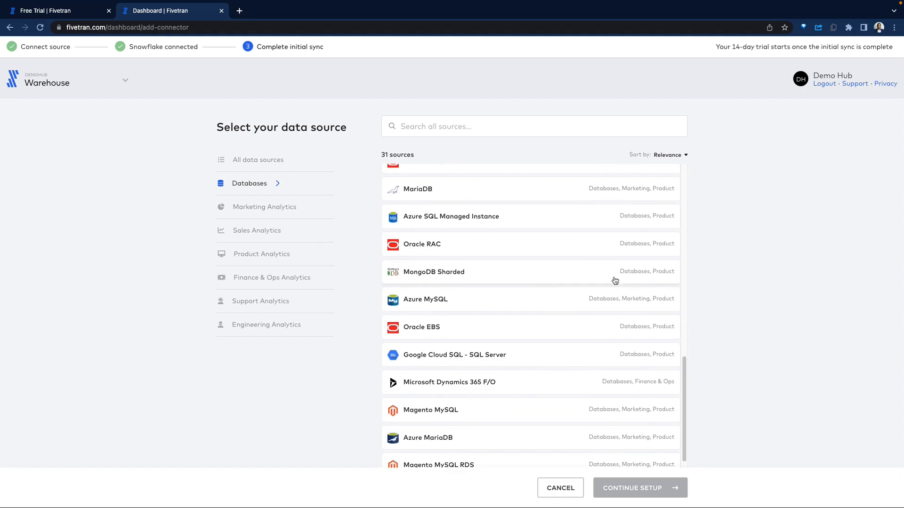
scroll(497, 342, "down", 1)
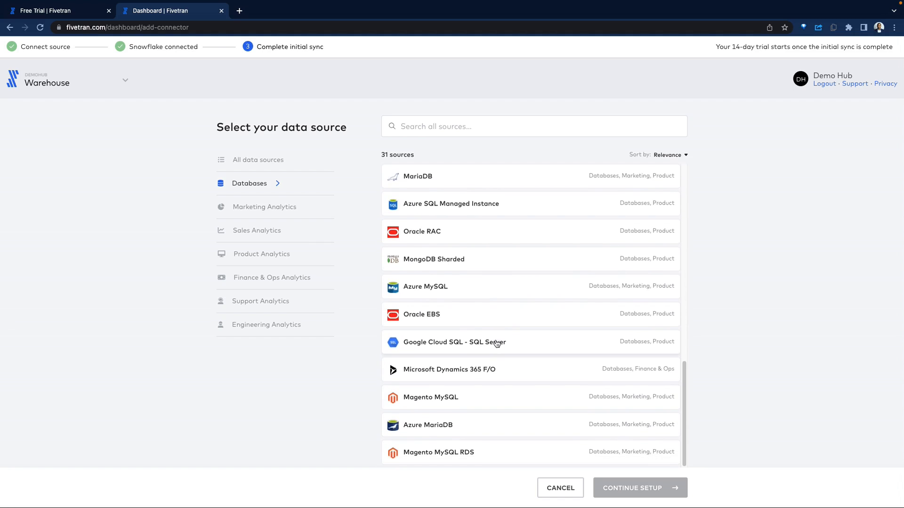
scroll(496, 344, "up", 8)
left_click(273, 203)
scroll(527, 353, "down", 8)
scroll(555, 358, "down", 10)
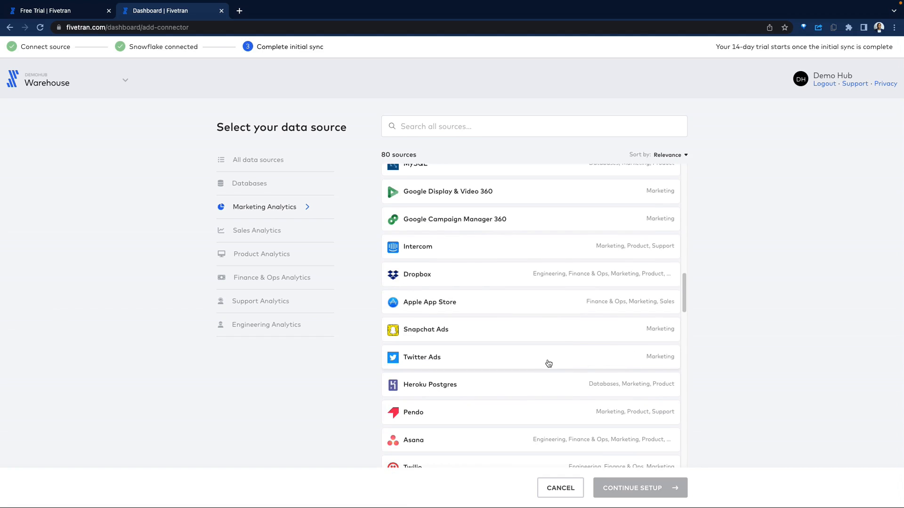
scroll(546, 367, "down", 10)
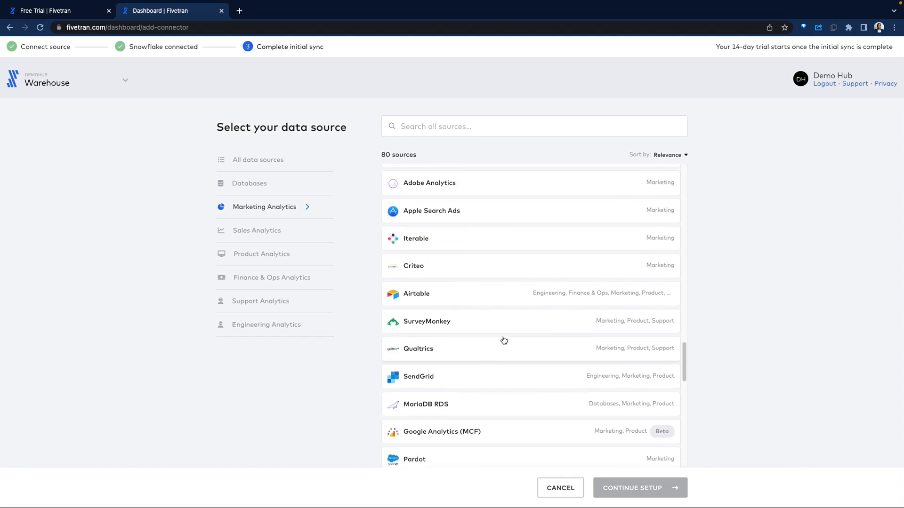
scroll(509, 354, "down", 4)
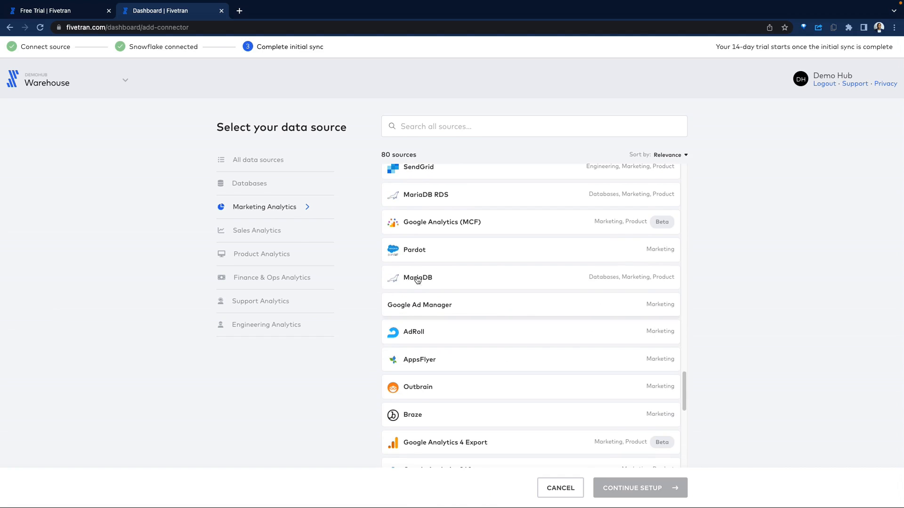
Step: Browse the Sales, Product, Finance & Ops, Support and Engineering Analytics source categories, then return to all sources
left_click(280, 231)
left_click(281, 254)
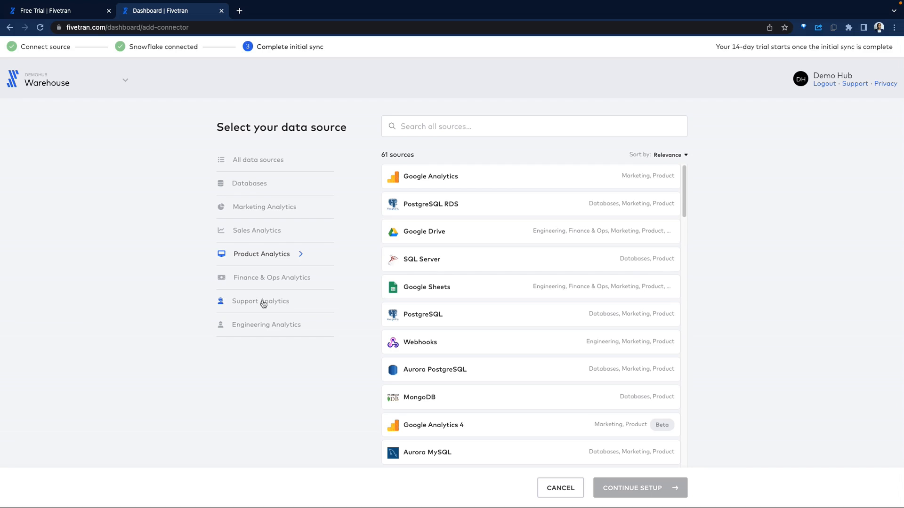
left_click(263, 277)
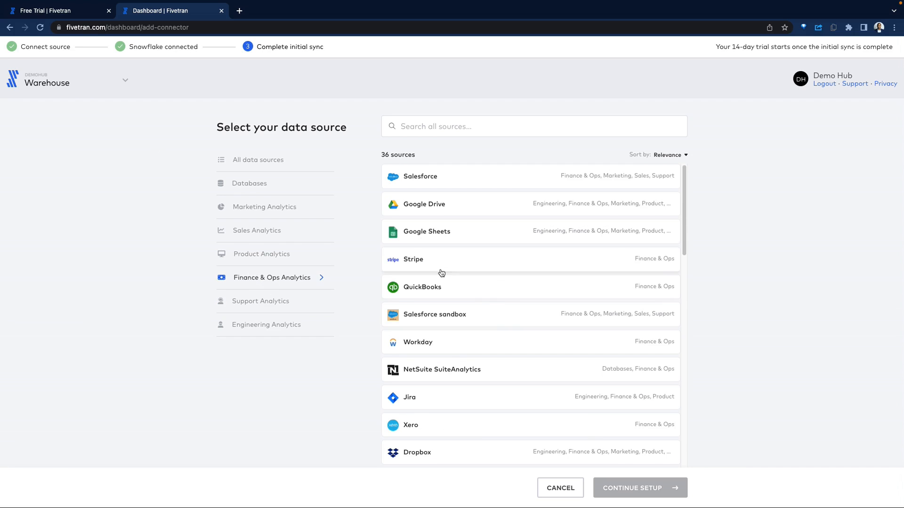
scroll(516, 264, "down", 3)
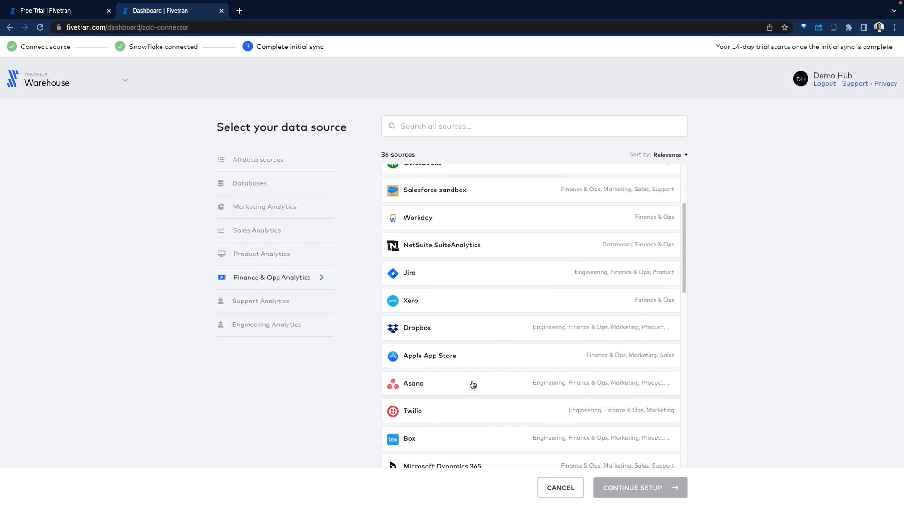
left_click(275, 301)
scroll(546, 346, "down", 1)
scroll(548, 346, "down", 2)
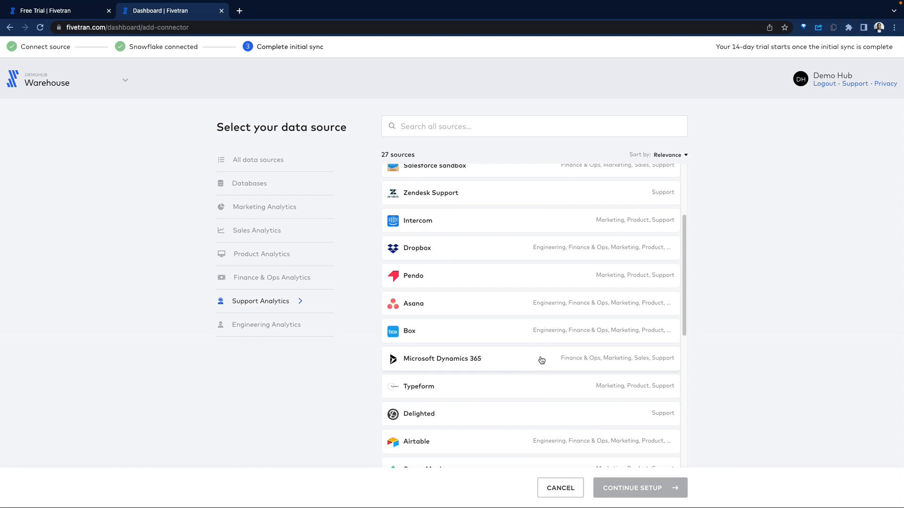
left_click(329, 327)
scroll(572, 359, "down", 1)
scroll(574, 360, "down", 4)
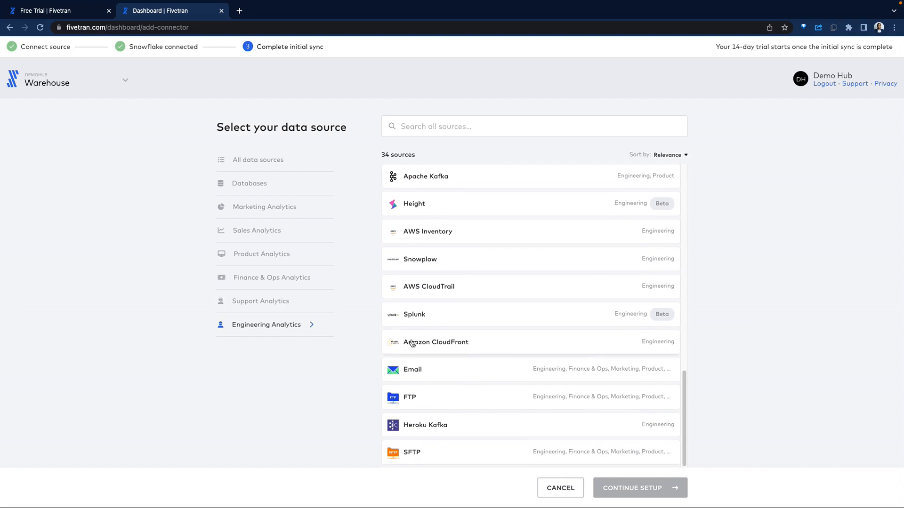
left_click(267, 160)
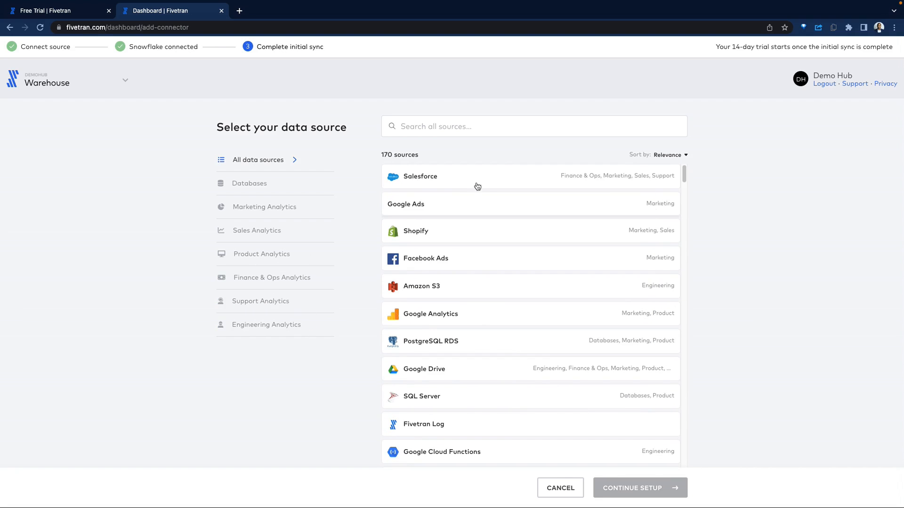
Step: Search sources for "sheet", select Google Sheets, and continue the setup
left_click(464, 127)
type("sheet")
left_click(471, 180)
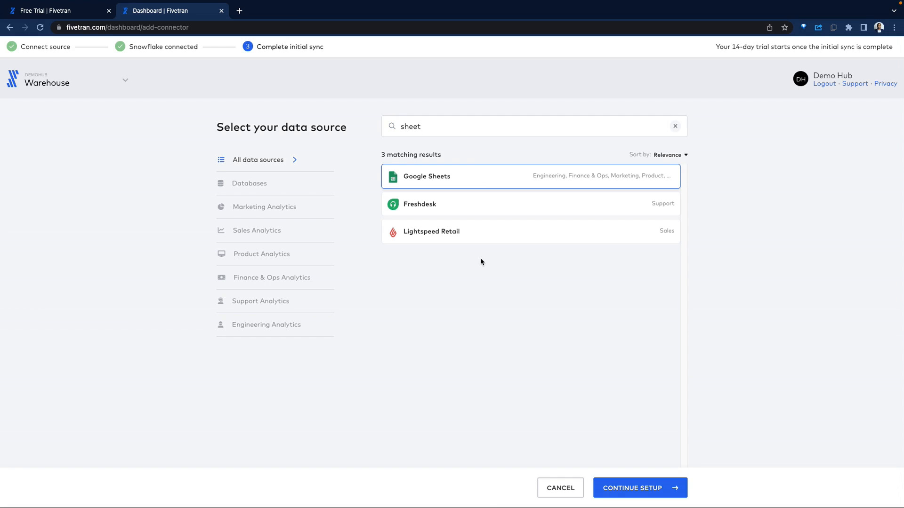
left_click(665, 488)
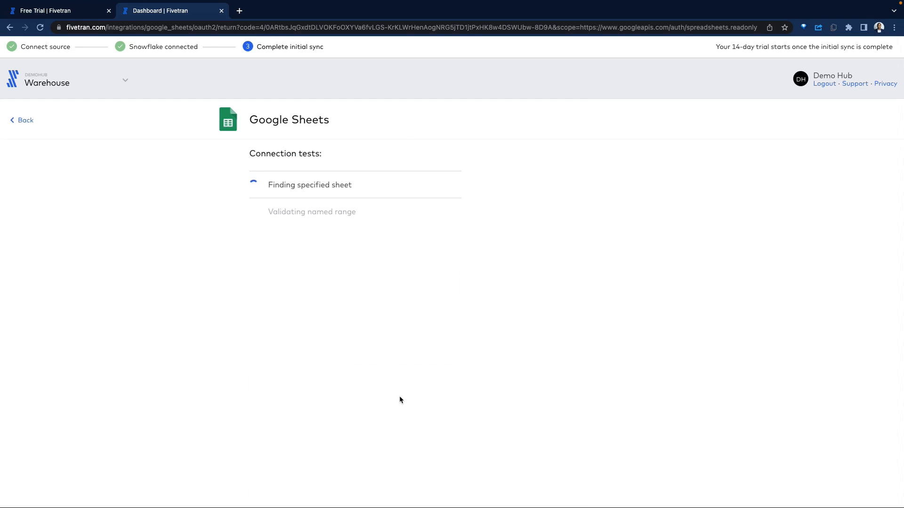
Step: Continue past the connection tests and choose to sync all data
left_click(434, 489)
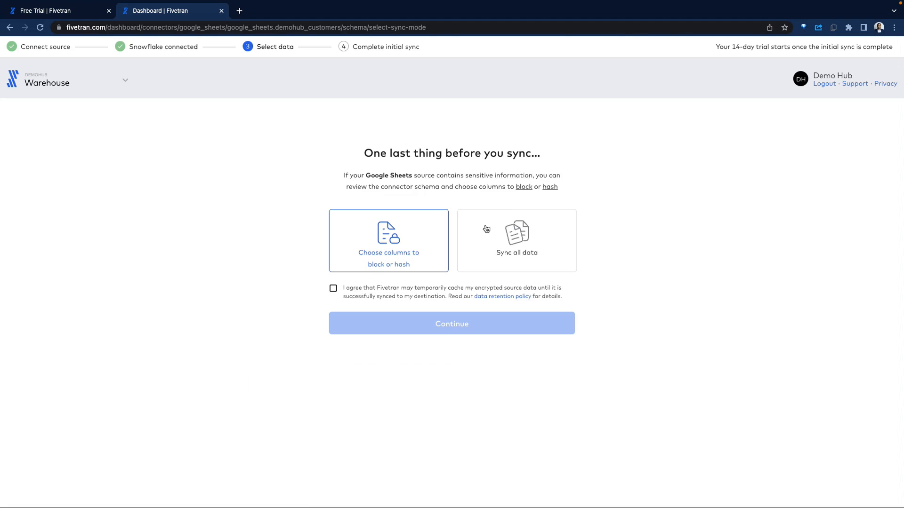
left_click(513, 261)
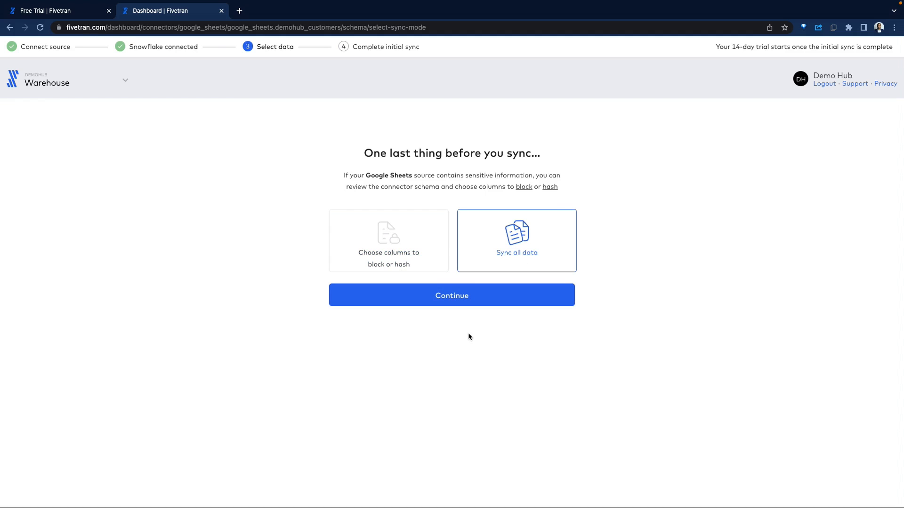
left_click(450, 298)
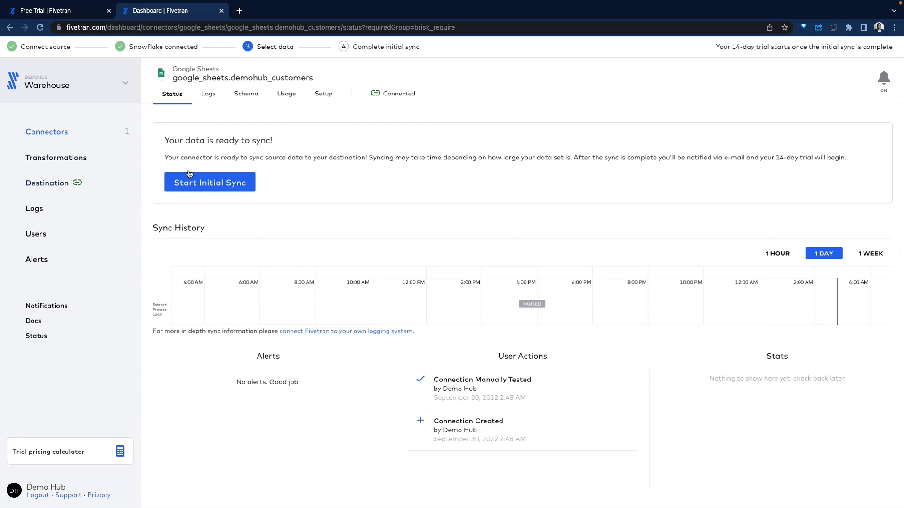
Step: Review the Snowflake destination connection details and the empty PUBLIC schema in Snowflake
left_click(50, 182)
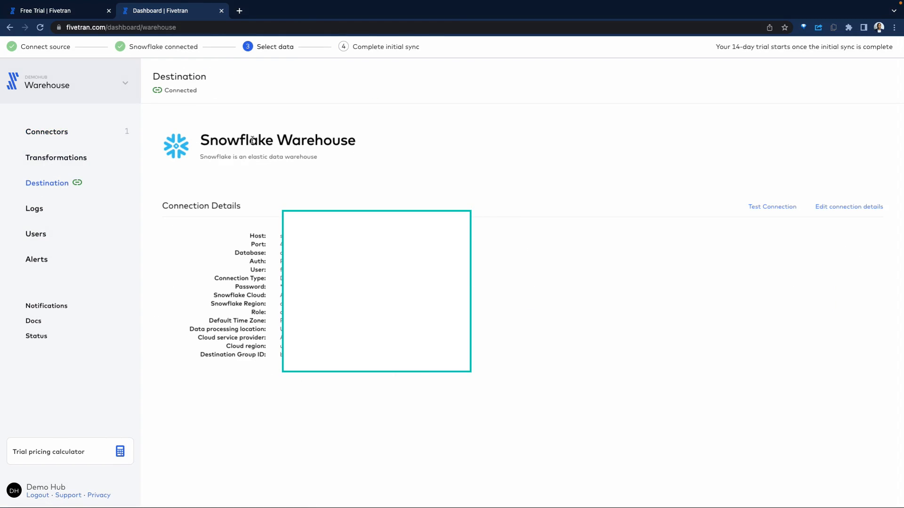
key("ctrl+Right")
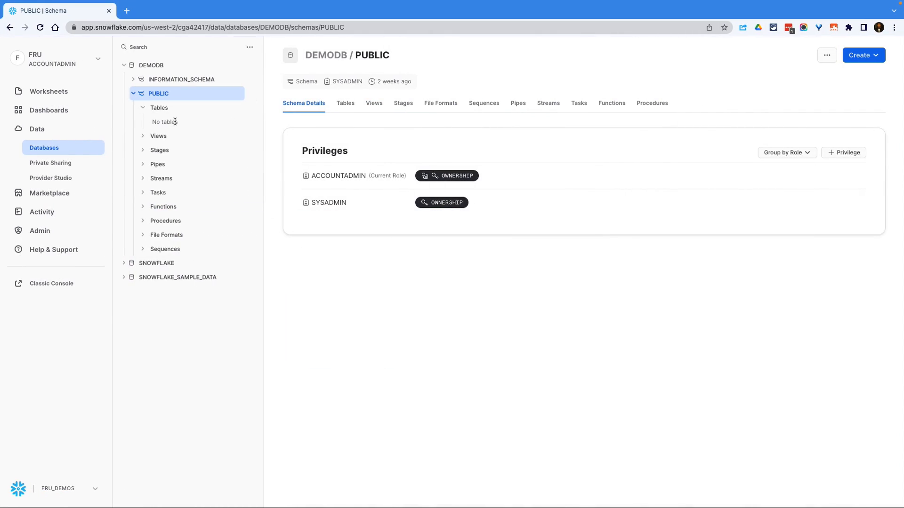
key("ctrl+Left")
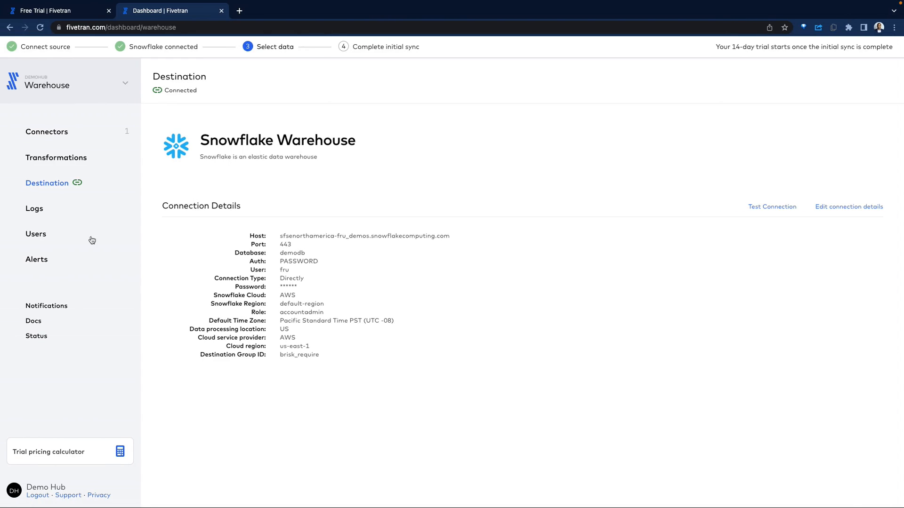
Step: Open the google_sheets.demohub_customers connector and start its initial sync
left_click(68, 133)
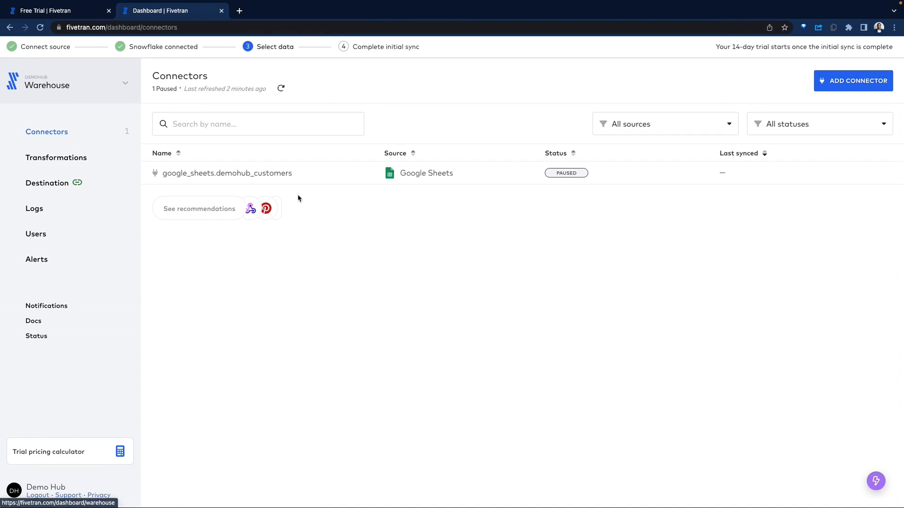
left_click(323, 174)
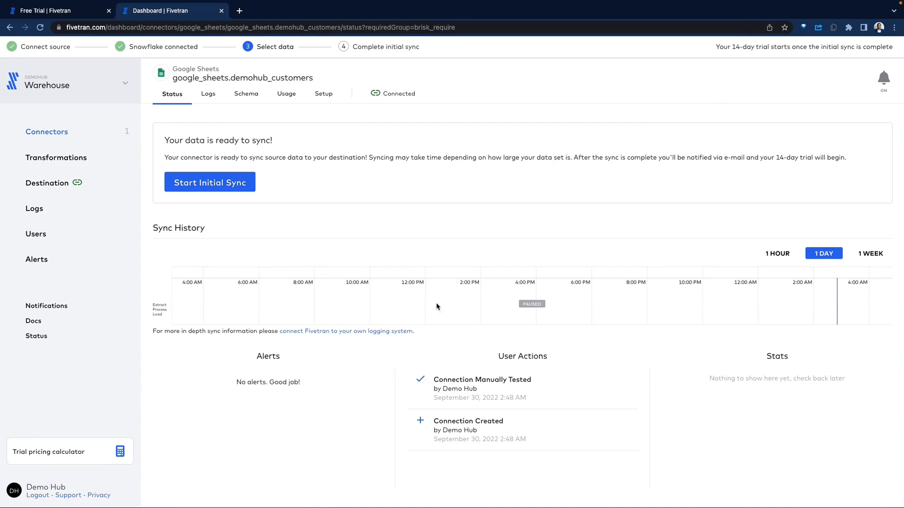
left_click(241, 193)
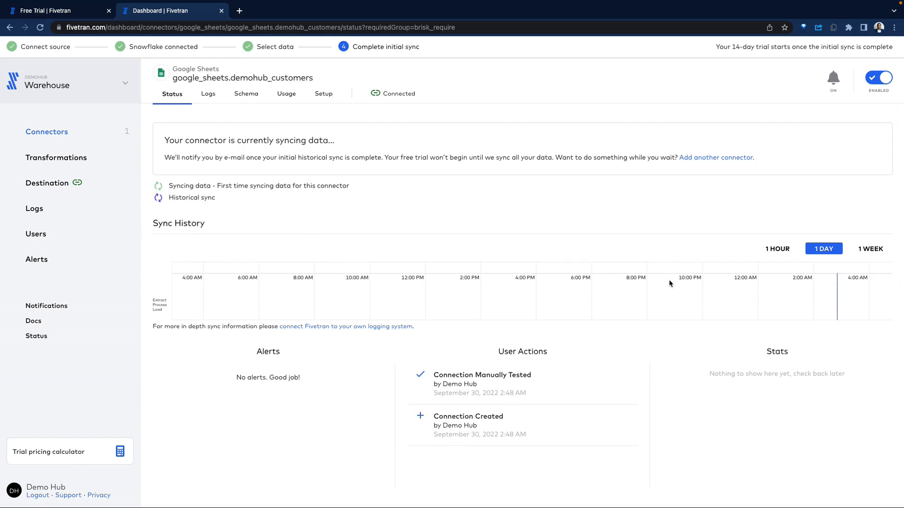
Step: Switch to Snowflake and refresh the database object explorer
key("ctrl+Right")
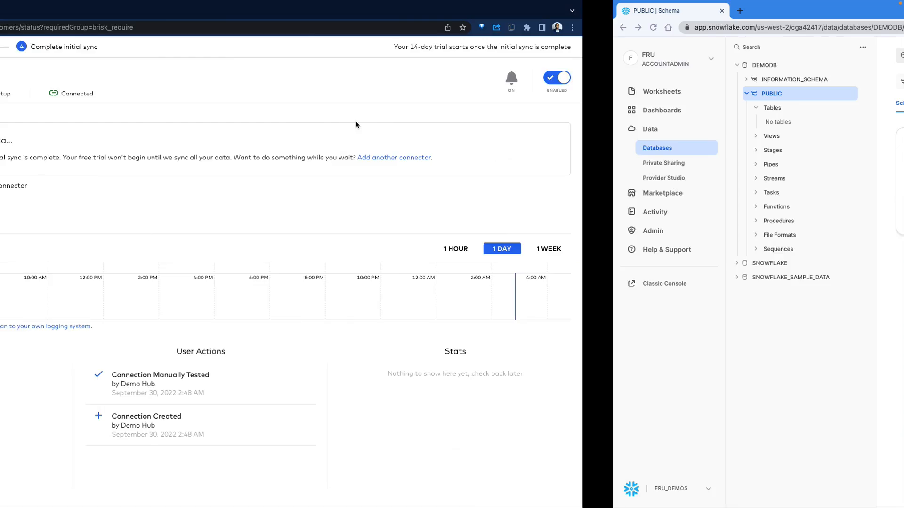
left_click(249, 47)
left_click(248, 66)
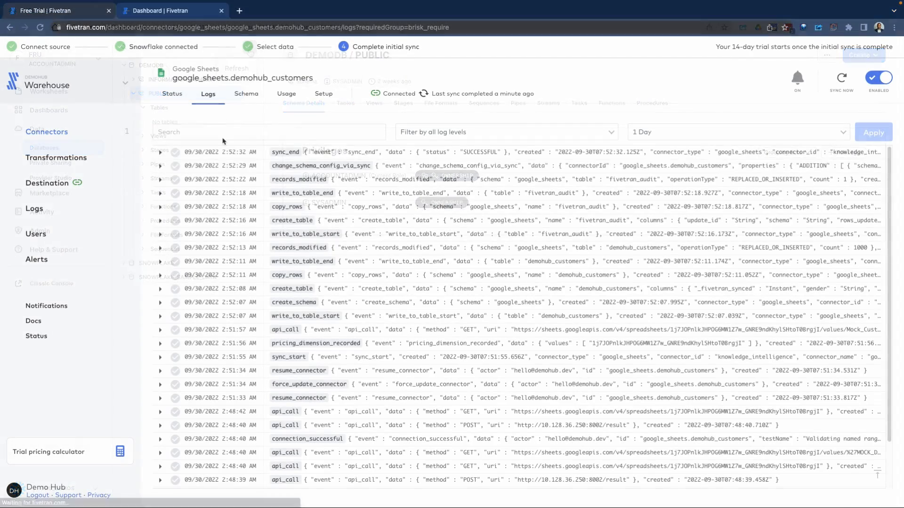
left_click(160, 152)
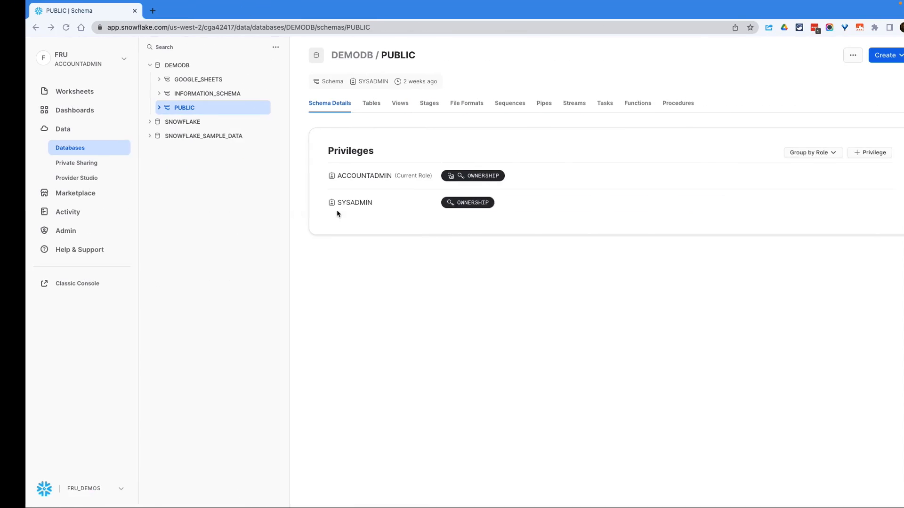
left_click(249, 48)
left_click(248, 67)
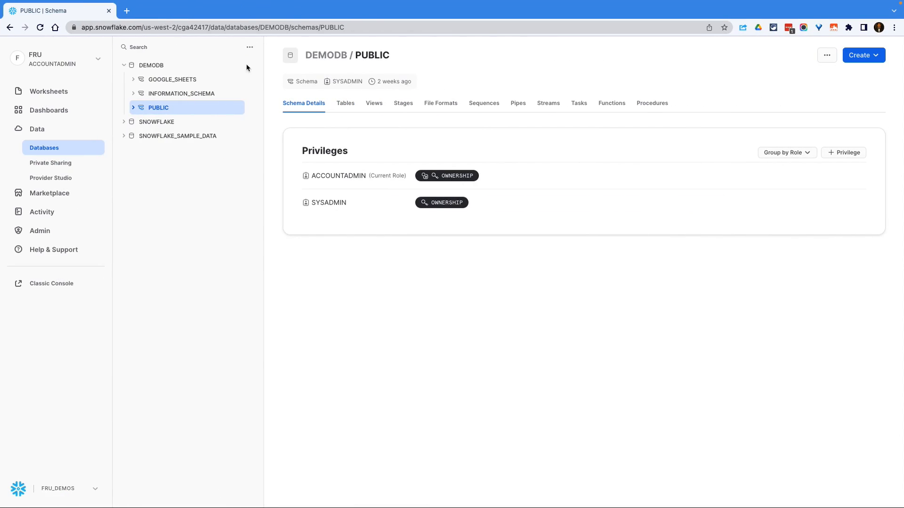
Step: Open the DEMOHUB_CUSTOMERS table in the GOOGLE_SHEETS schema and preview its data
left_click(136, 81)
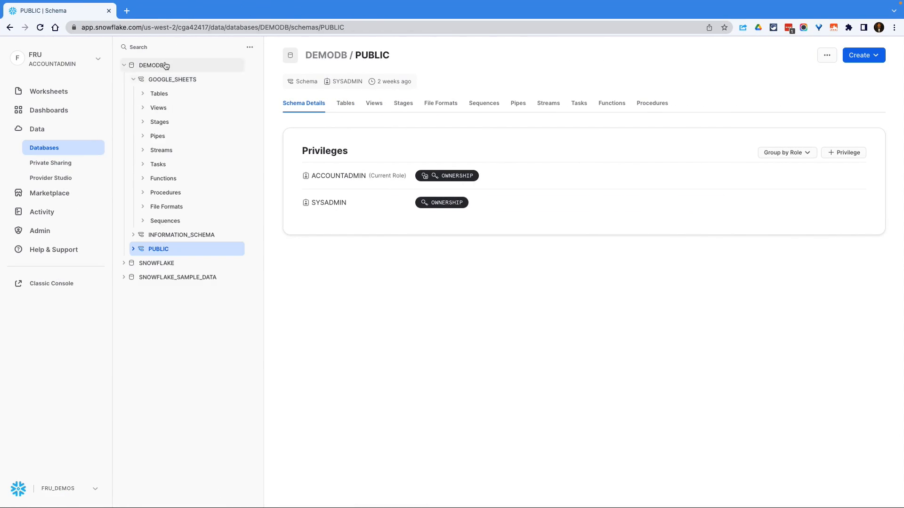
left_click(143, 93)
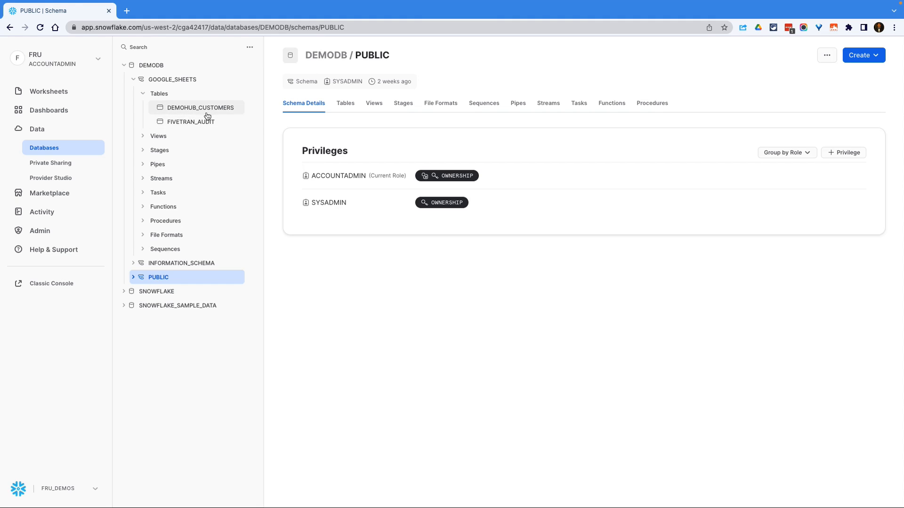
left_click(207, 115)
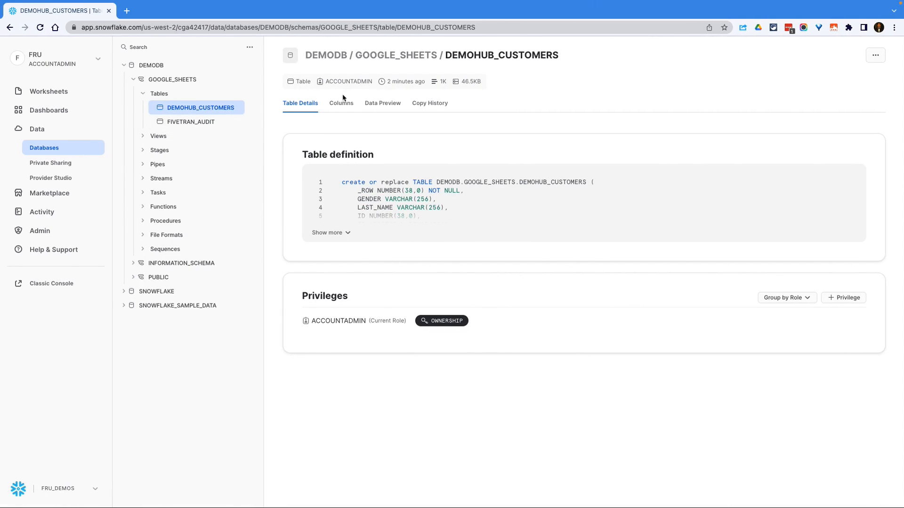
left_click(382, 103)
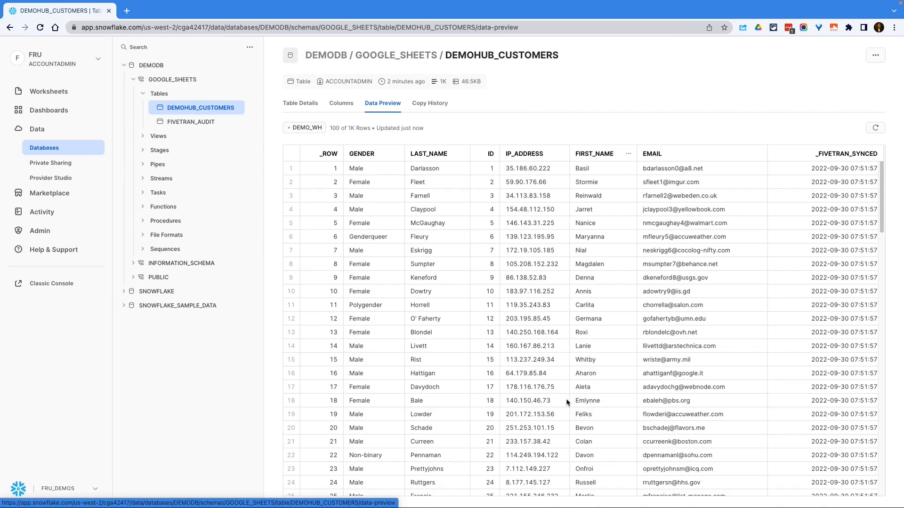
Step: Scroll through the customer rows, preview the FIVETRAN_AUDIT table's data across its columns, and reopen DEMOHUB_CUSTOMERS
scroll(454, 369, "down", 20)
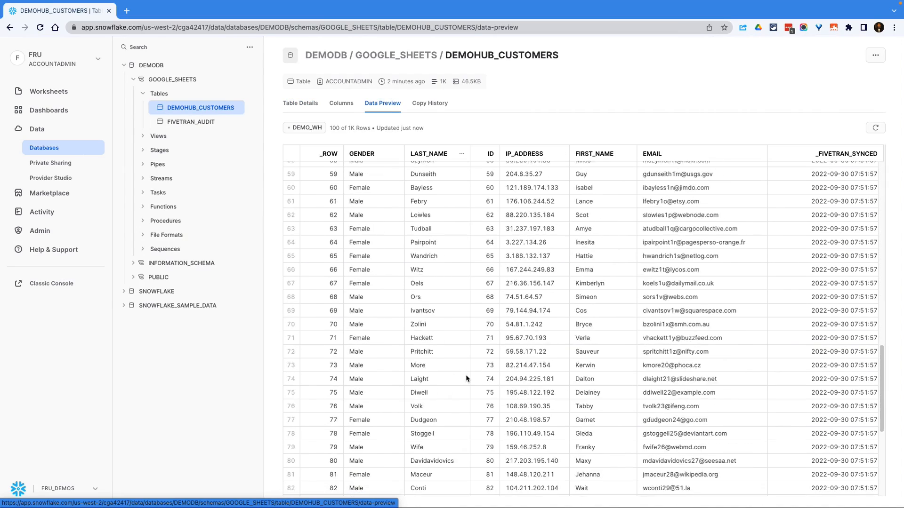
scroll(494, 386, "up", 20)
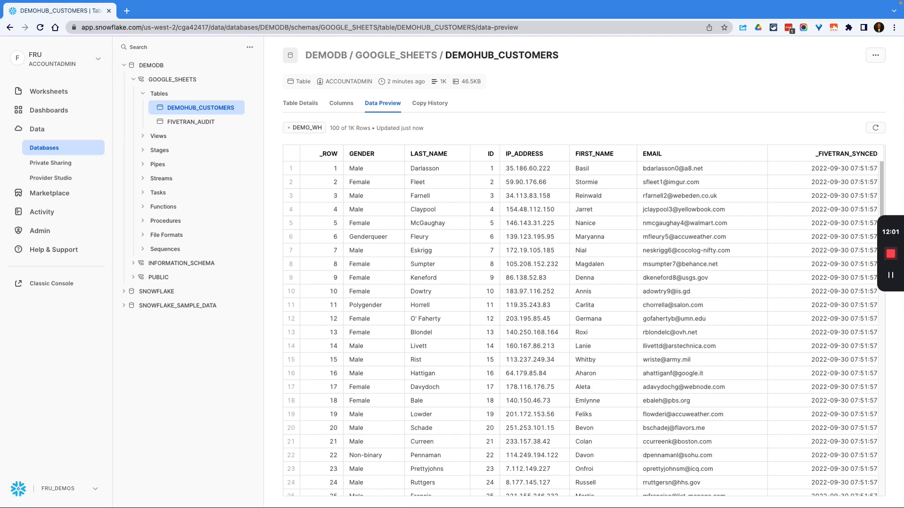
left_click(212, 121)
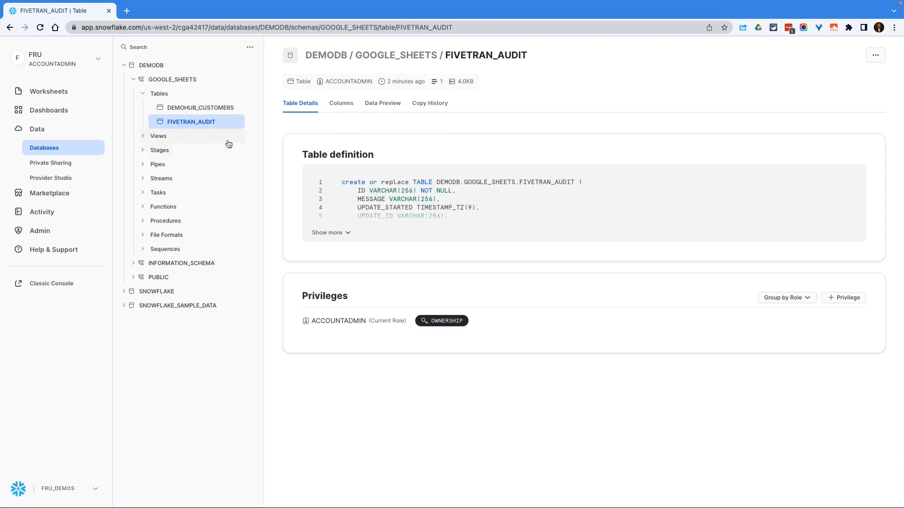
left_click(372, 103)
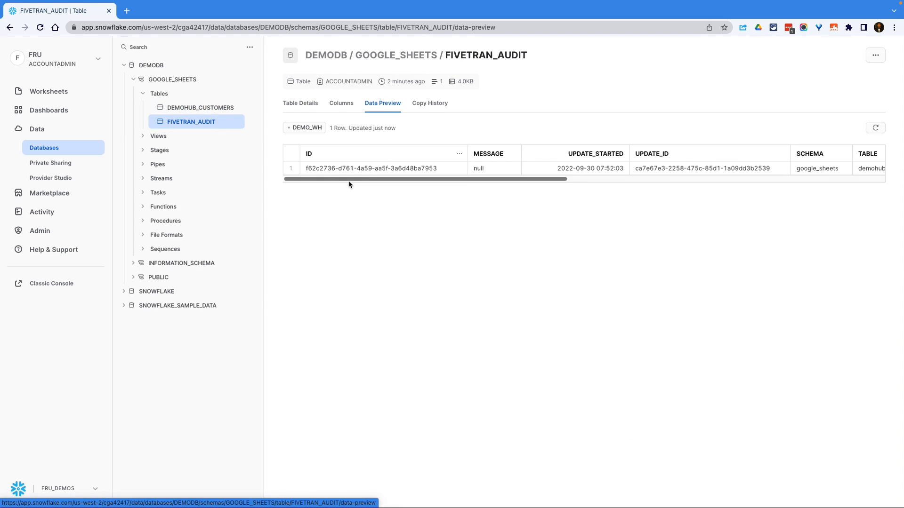
left_click_drag(346, 180, 706, 184)
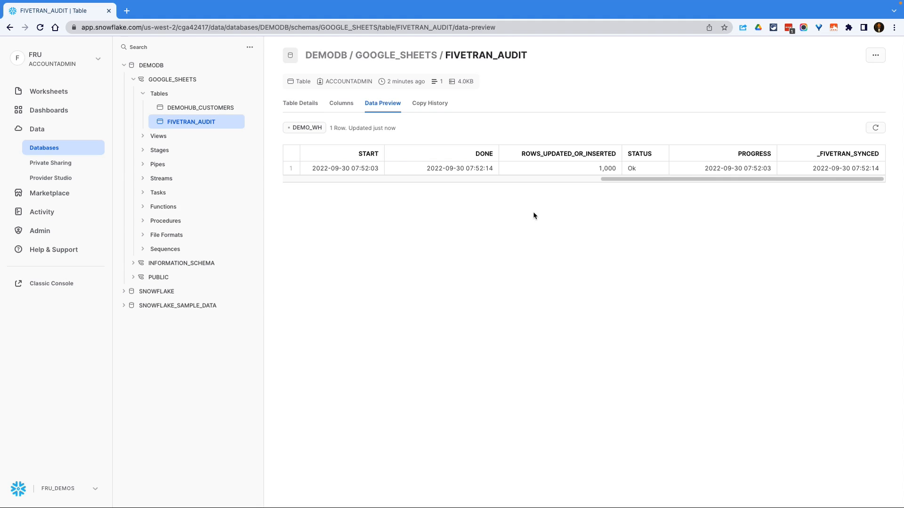
left_click(221, 108)
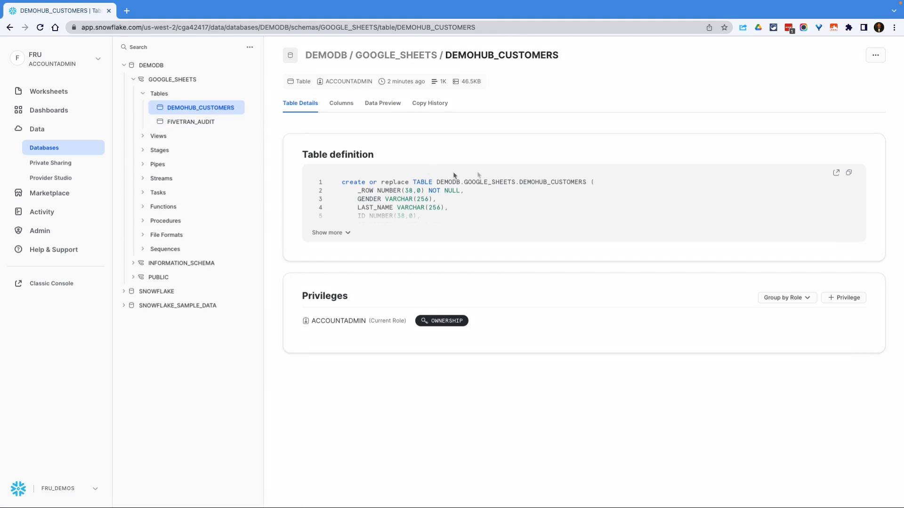
Step: Switch back to Fivetran and pause the google_sheets.demohub_customers connector
key("ctrl+Left")
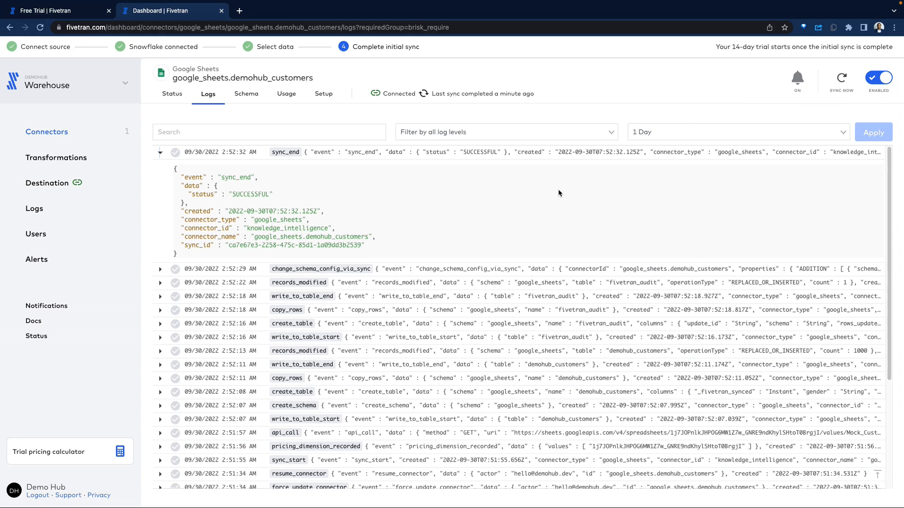
left_click(886, 78)
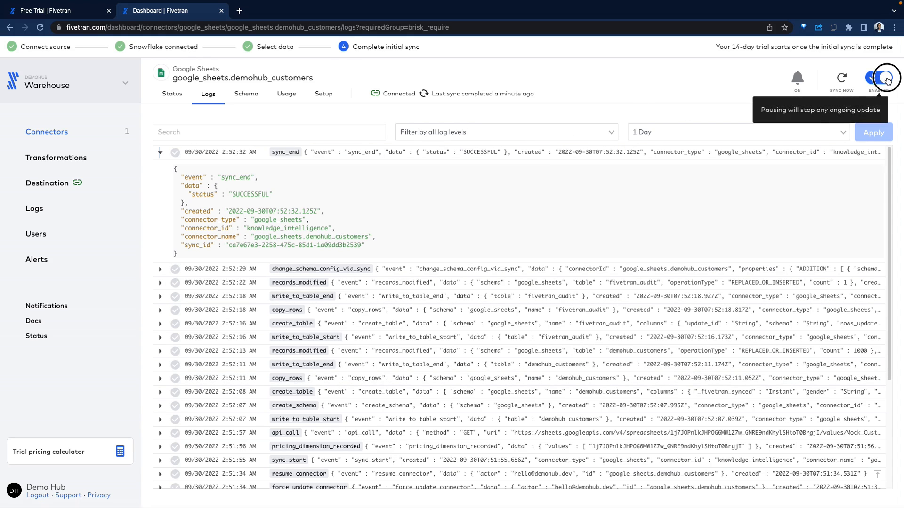
left_click(80, 134)
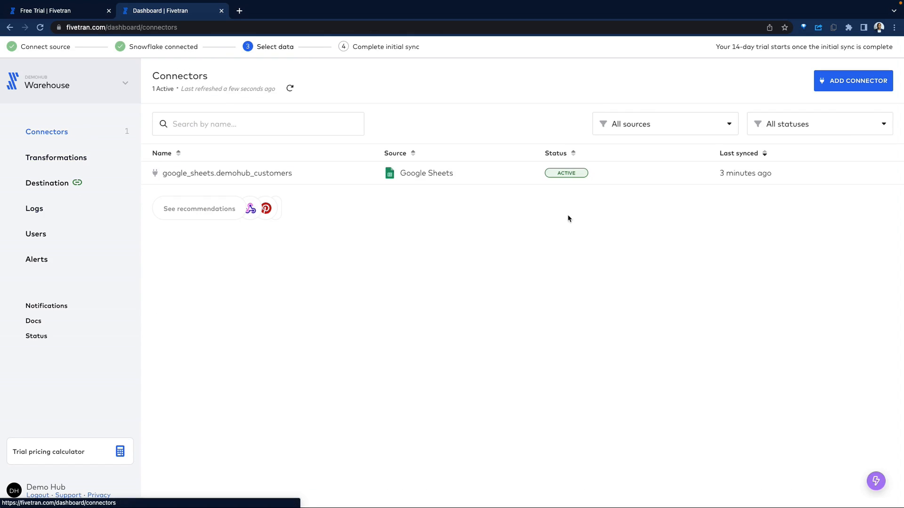
left_click(858, 81)
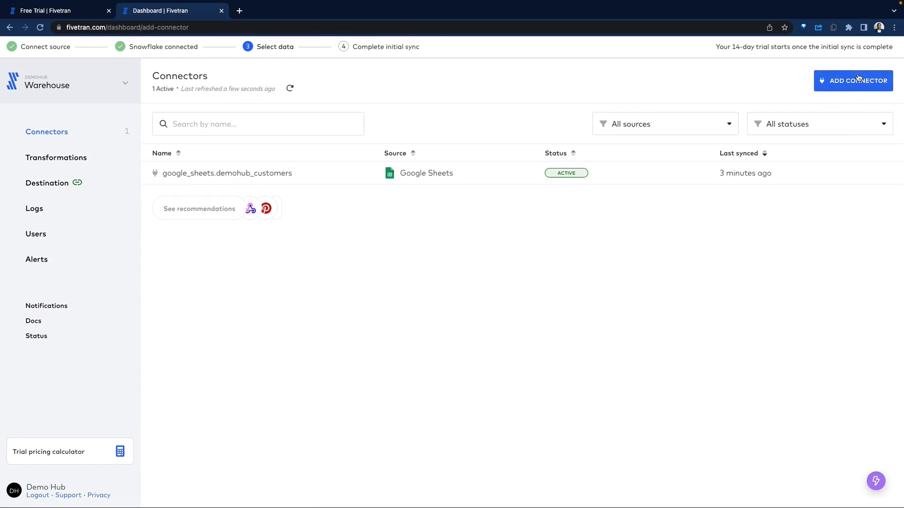
scroll(460, 248, "down", 5)
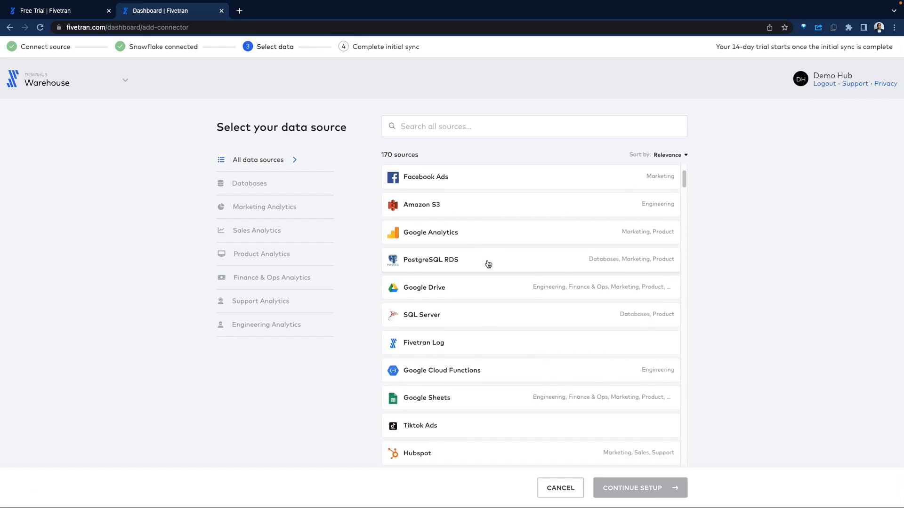
left_click(441, 169)
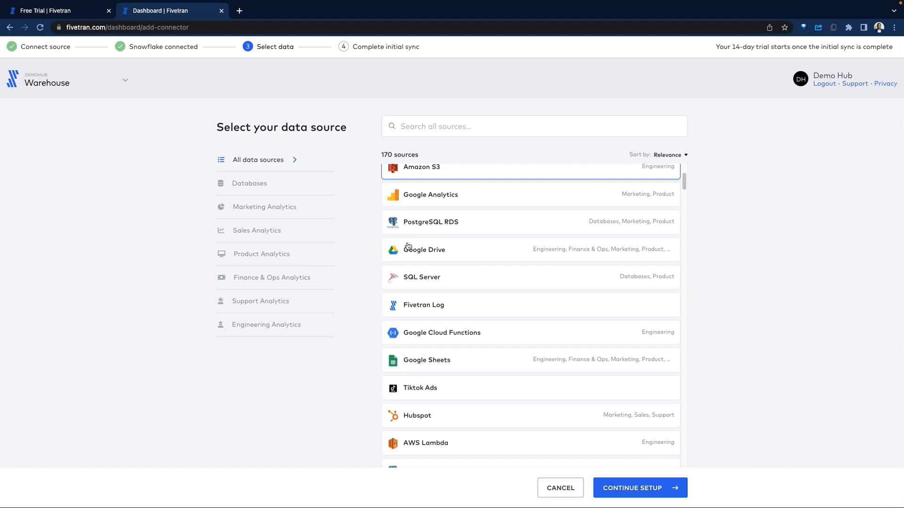
left_click(10, 28)
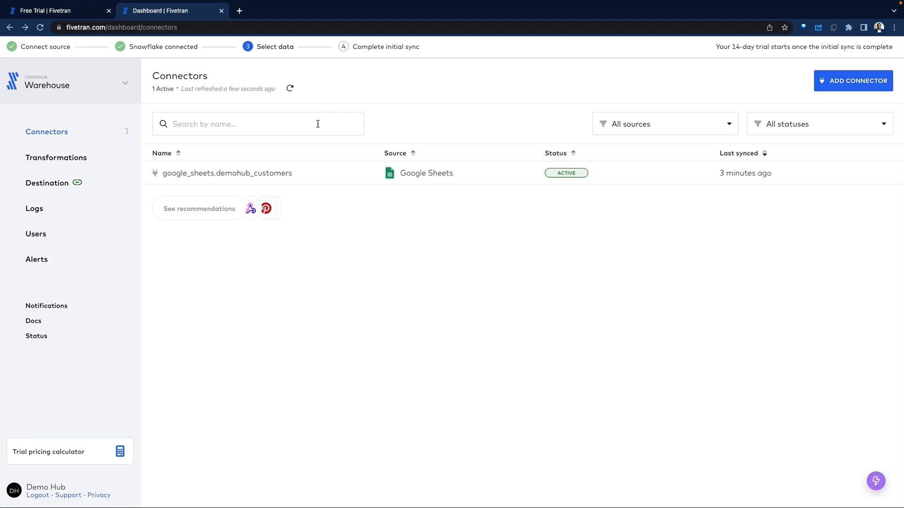
Step: Browse the destination details, transformation options, the new Basic SQL transformation form and the trial pricing calculator
left_click(76, 183)
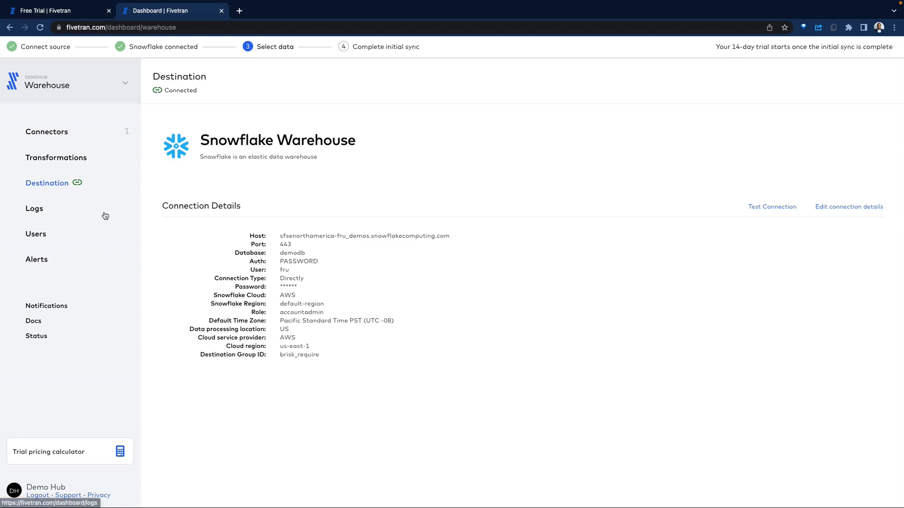
left_click(65, 160)
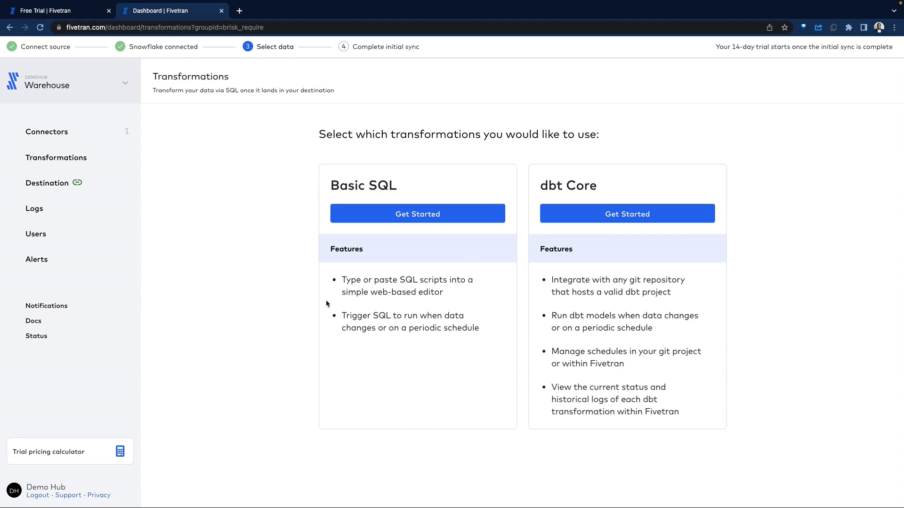
left_click(416, 217)
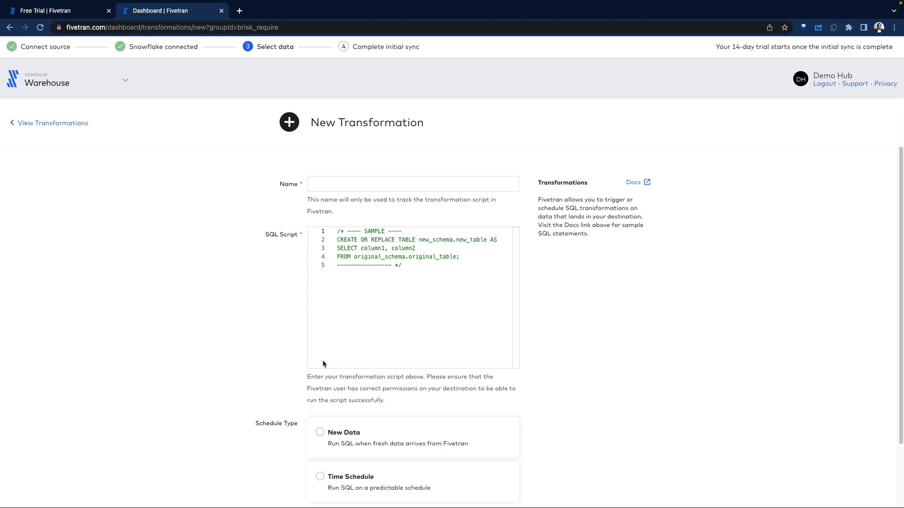
left_click(53, 122)
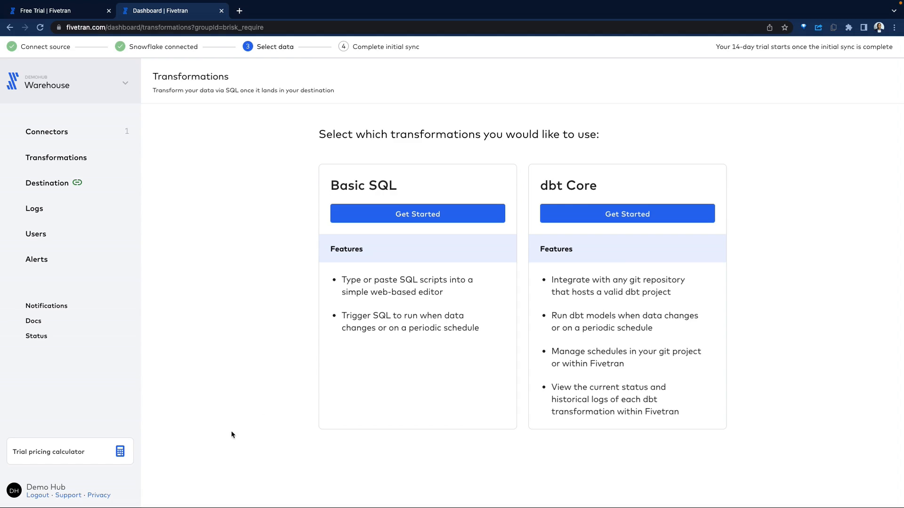
left_click(81, 454)
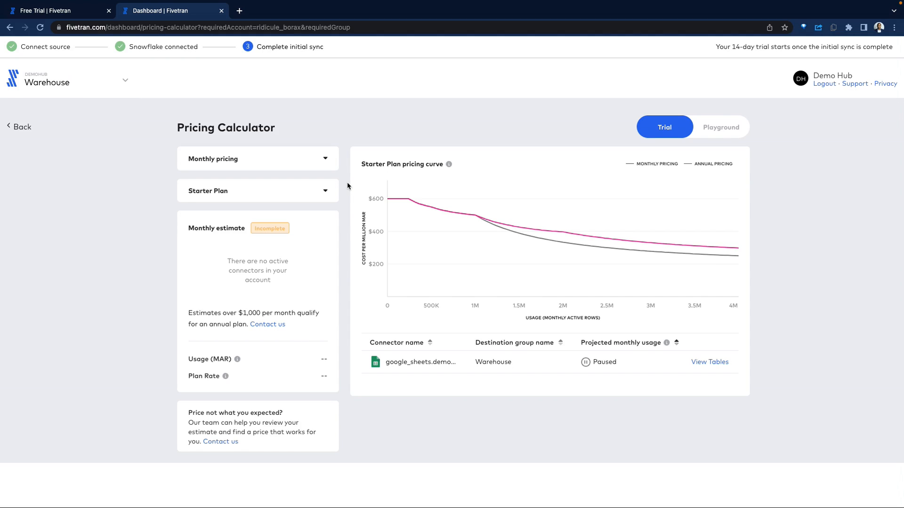
left_click(22, 128)
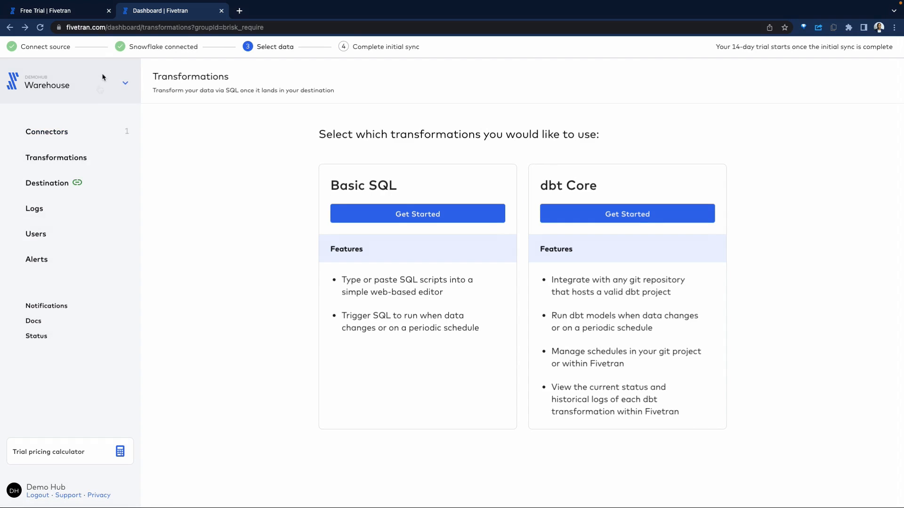
left_click(78, 13)
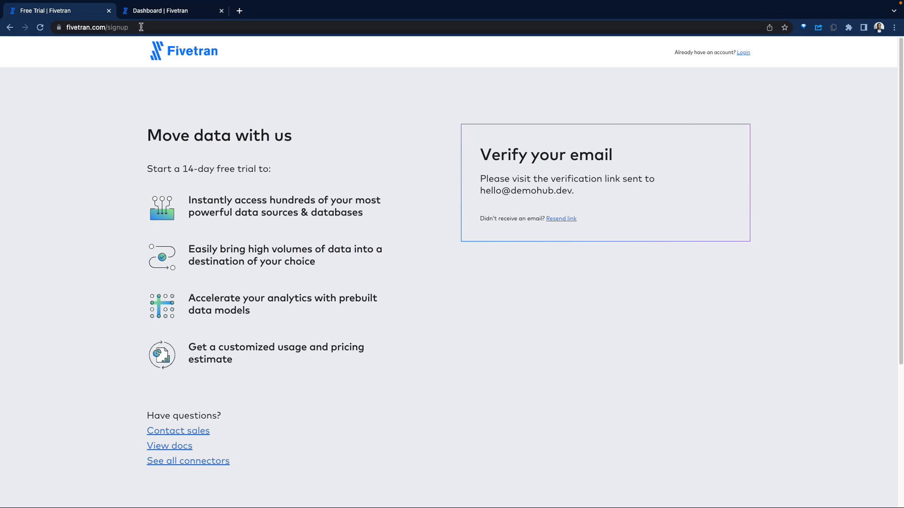
left_click(151, 11)
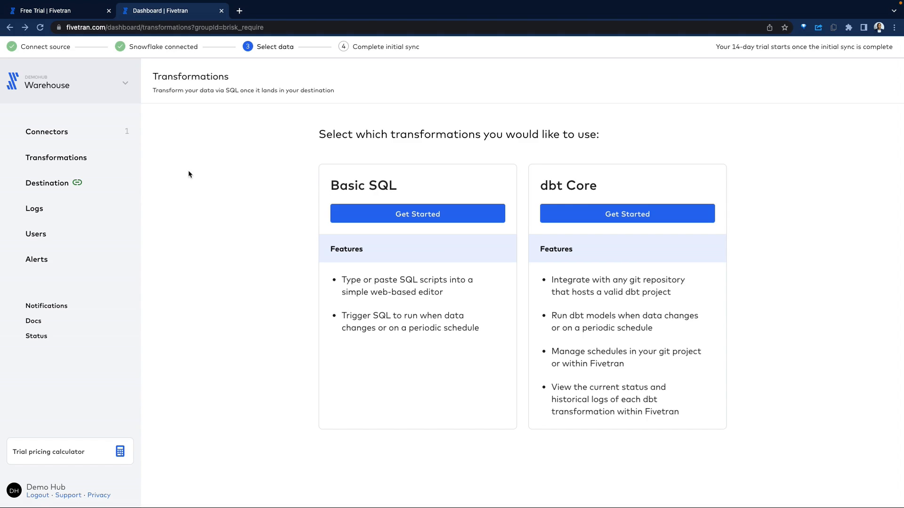
Step: Browse the Connectors, Transformations and Logs sections and the list of available log services
left_click(64, 134)
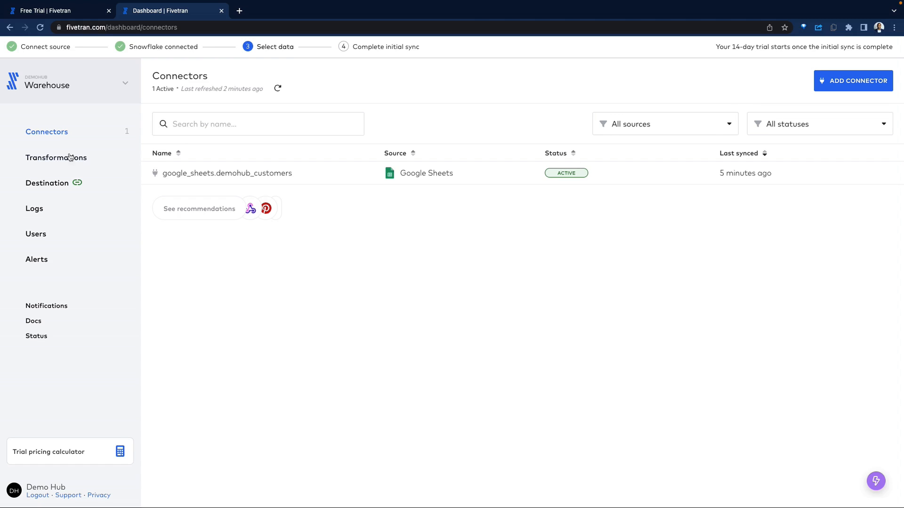
left_click(45, 158)
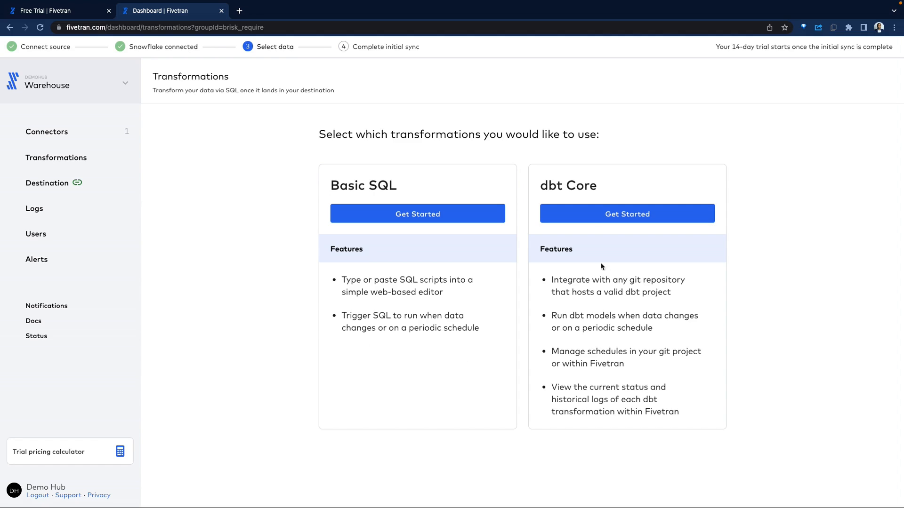
left_click(31, 209)
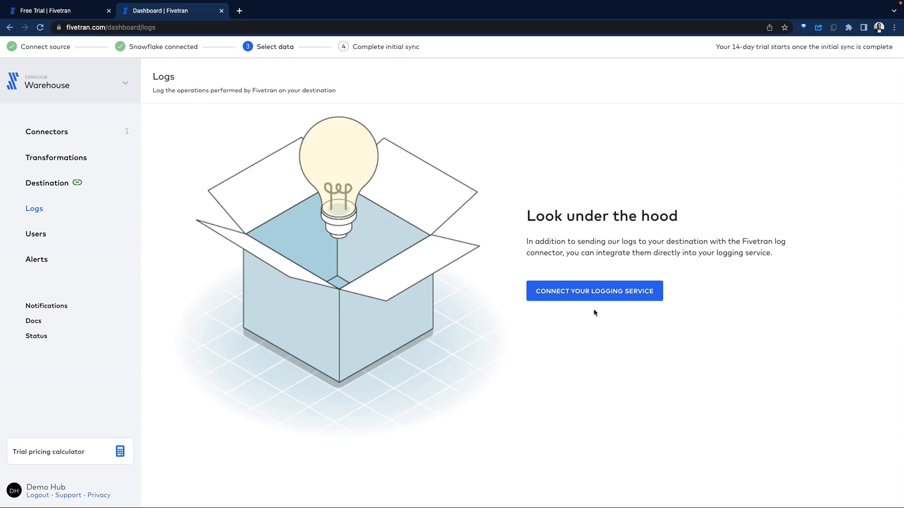
left_click(601, 290)
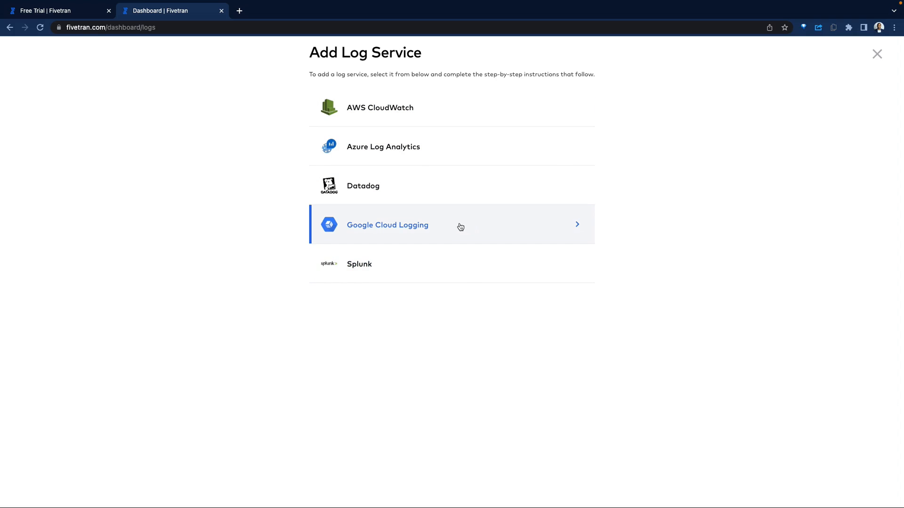
left_click(10, 28)
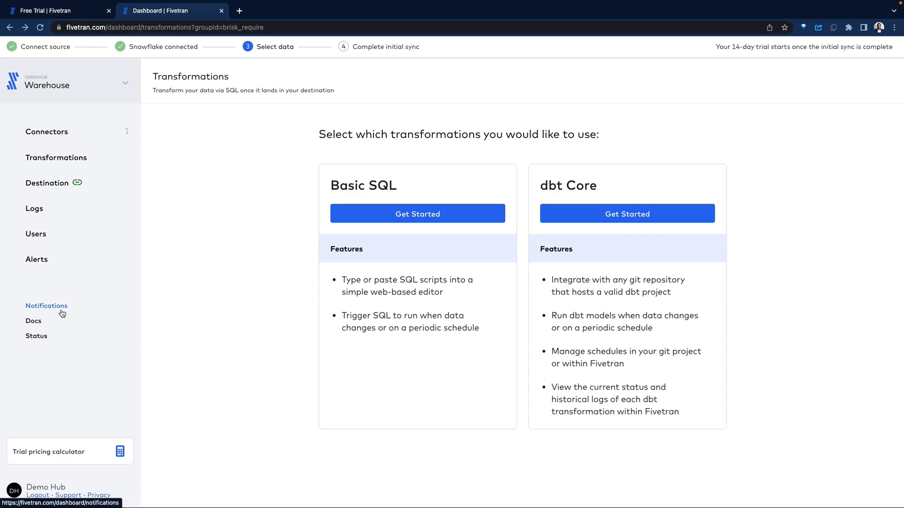
left_click(73, 127)
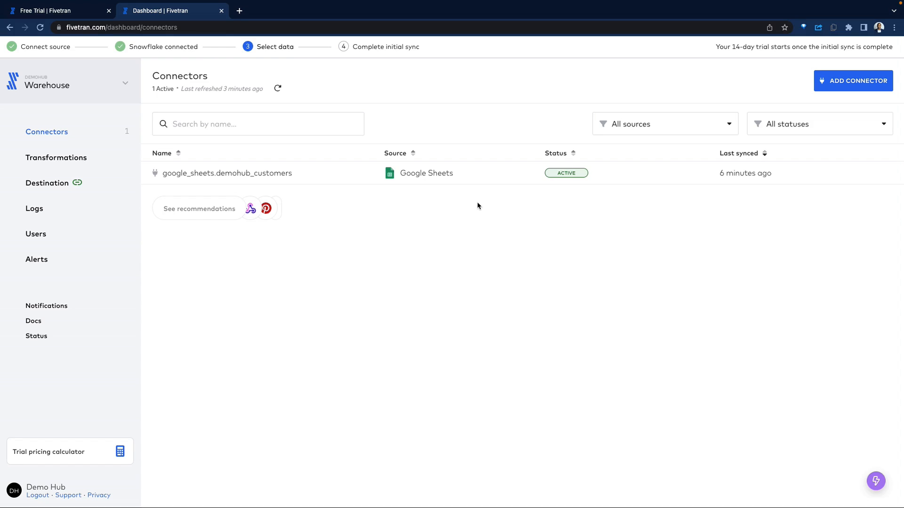
left_click(57, 159)
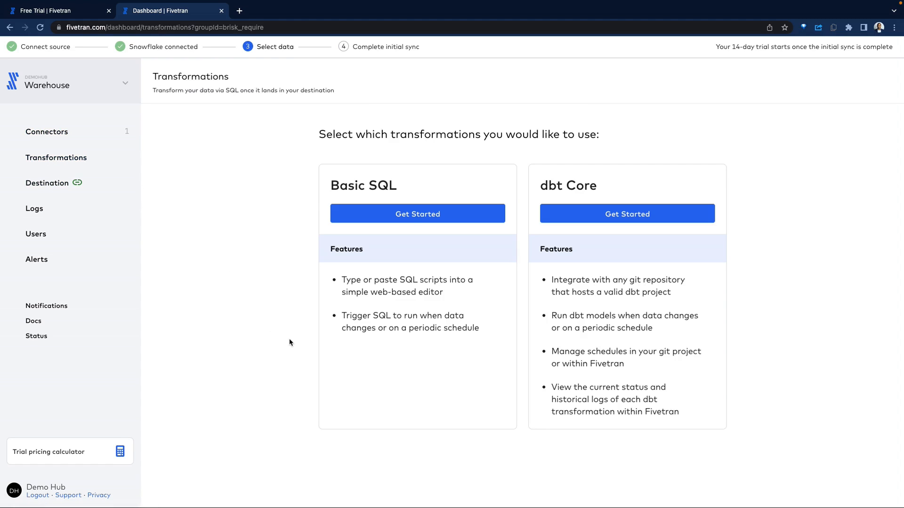